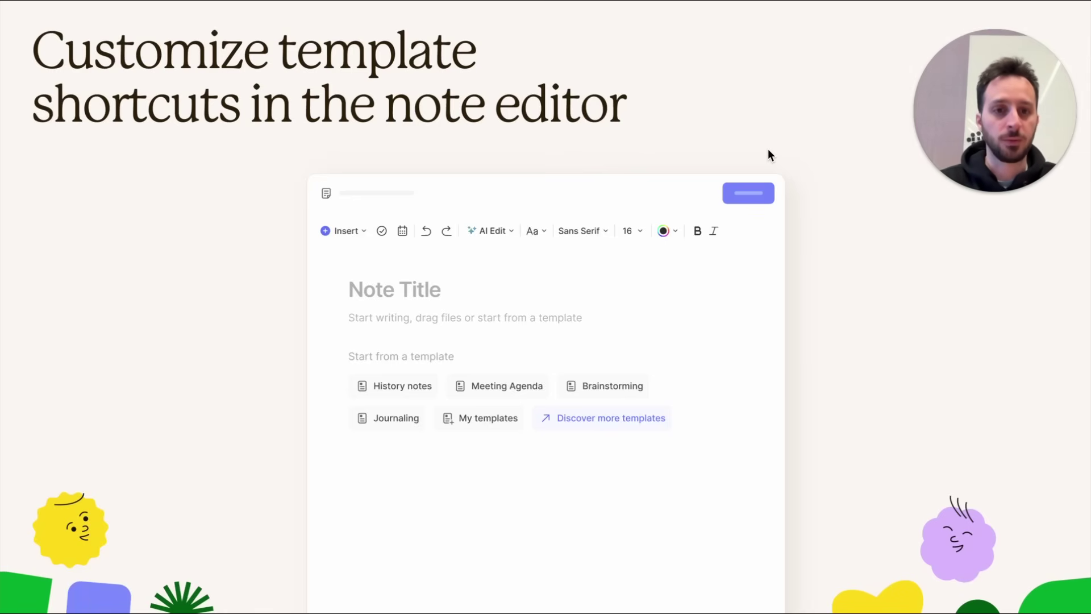
key("Right")
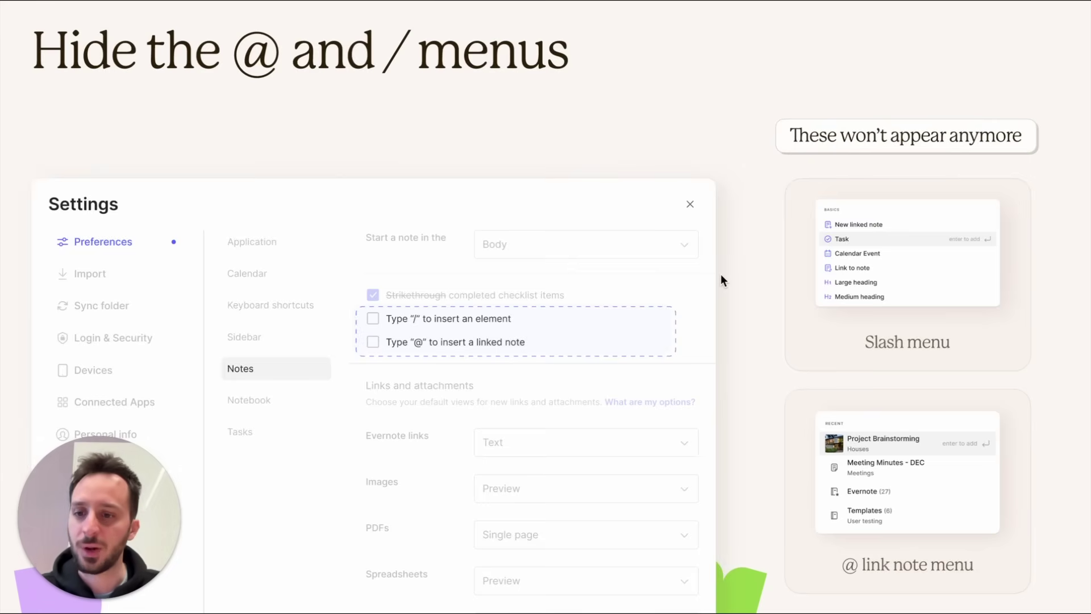
key("Right")
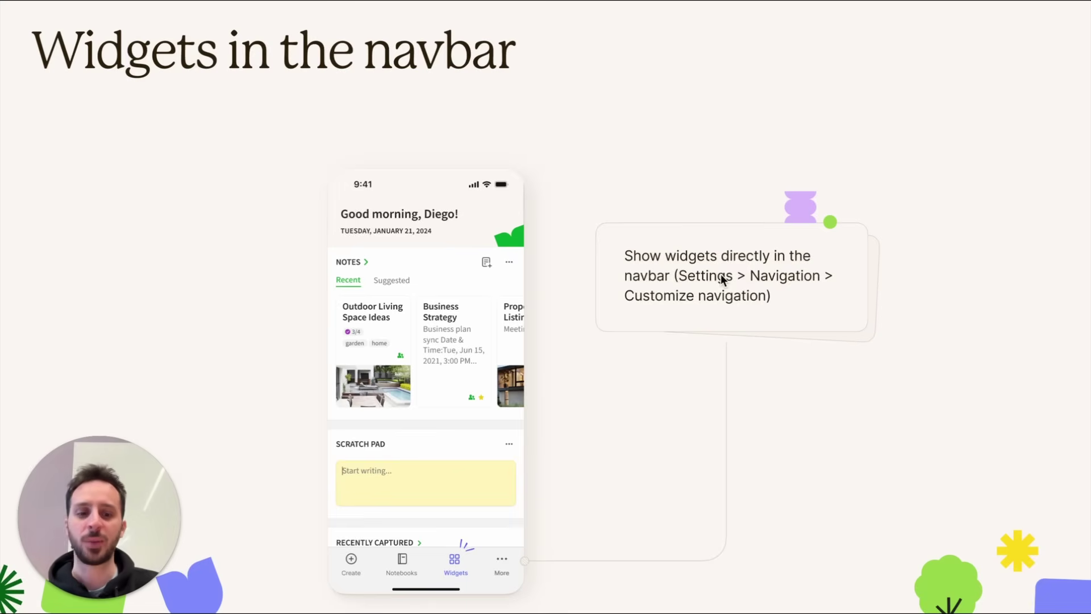
key("Right")
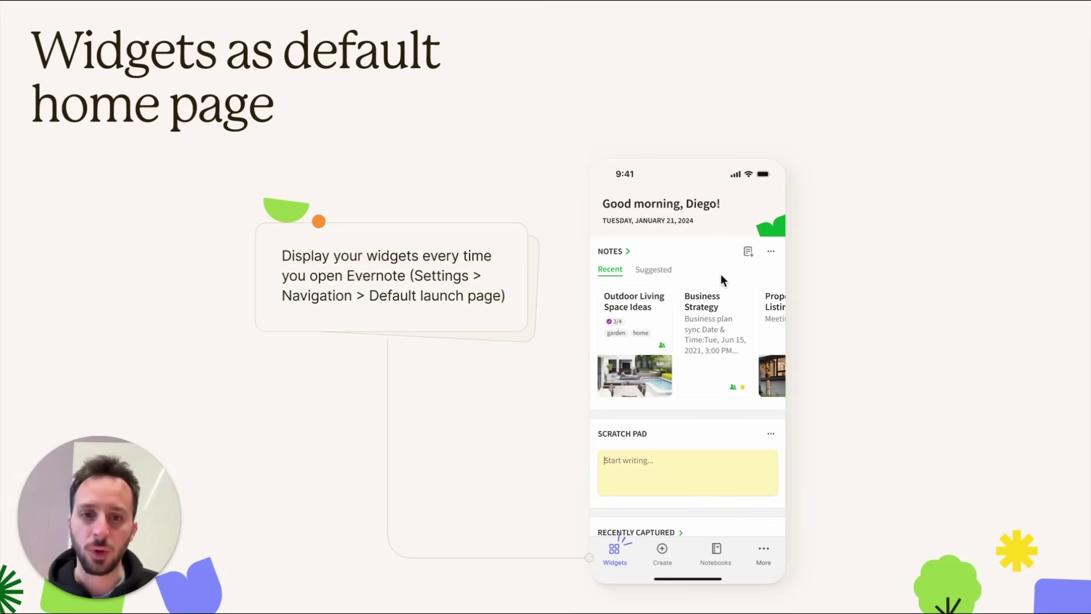
key("Right")
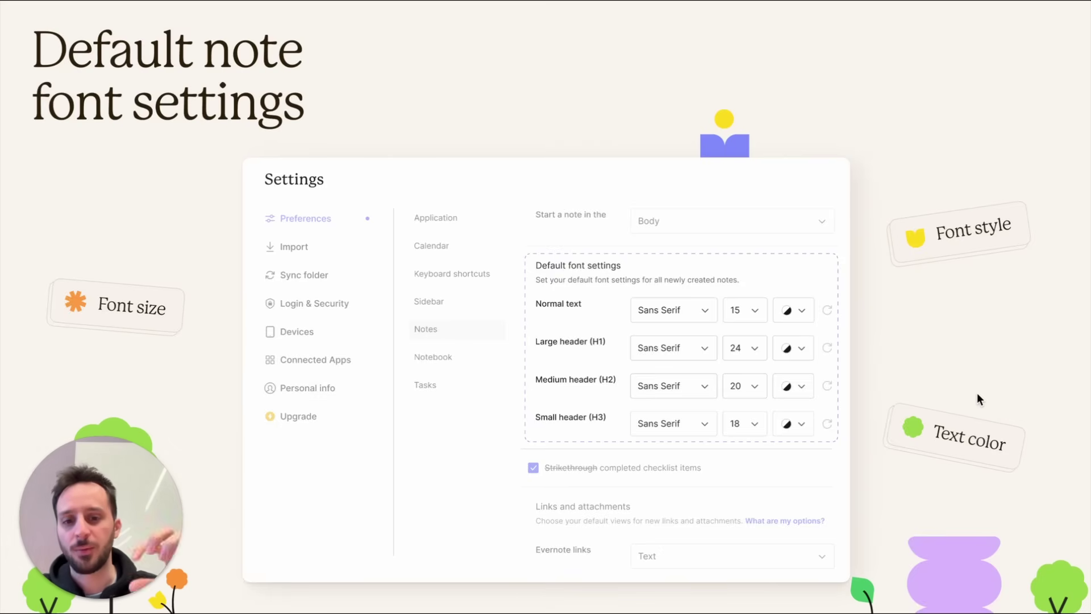
key("Right")
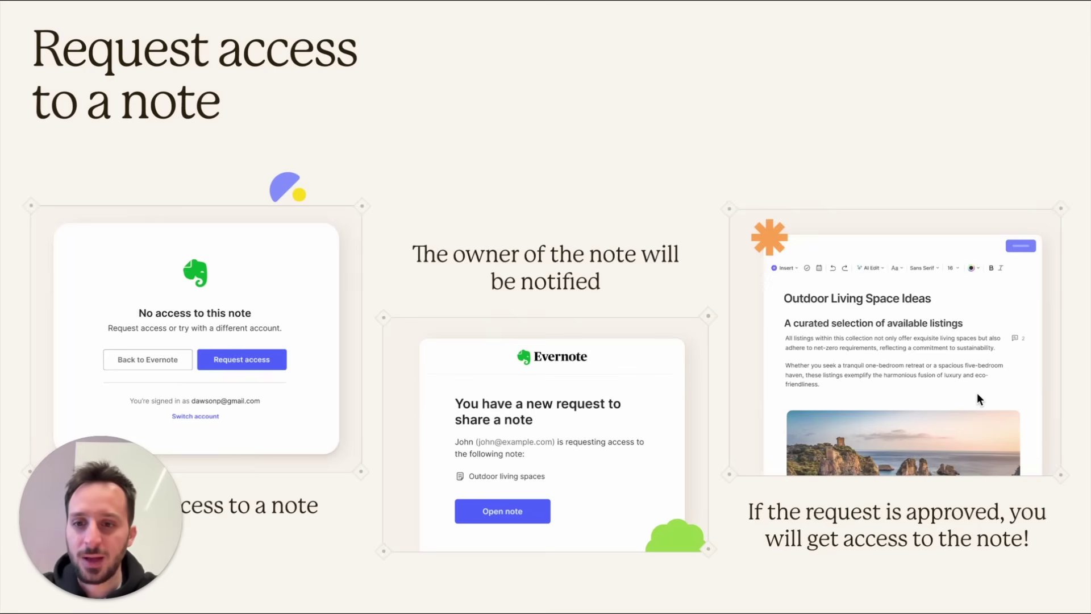